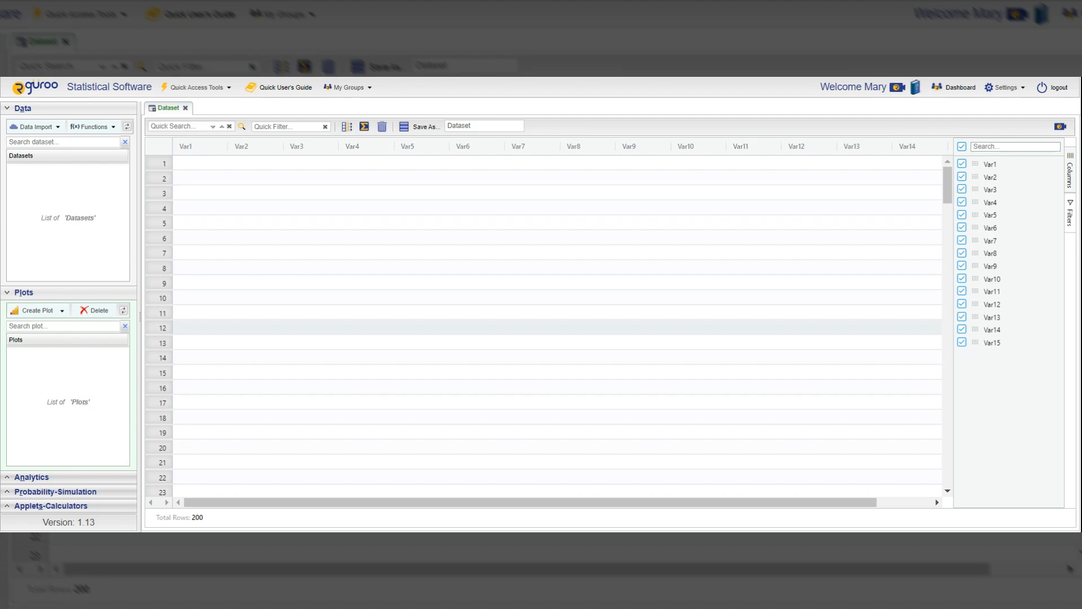
Step: Open the group datasets and display the contents of the MATH 153 group's MATH 153 repository
{"action": "left_click", "coordinate": [352, 95]}
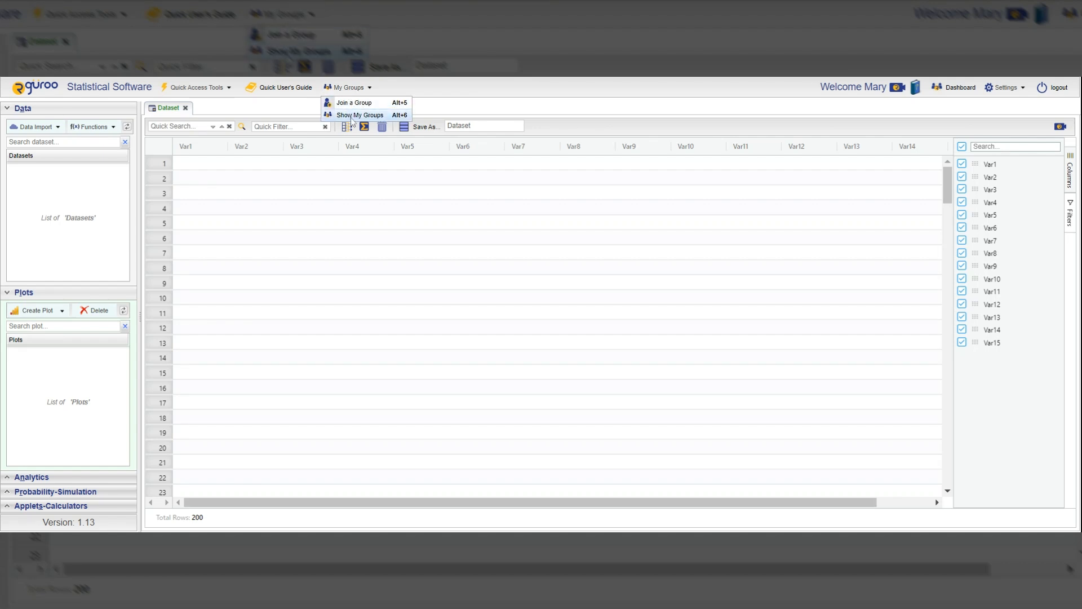
{"action": "left_click", "coordinate": [351, 116]}
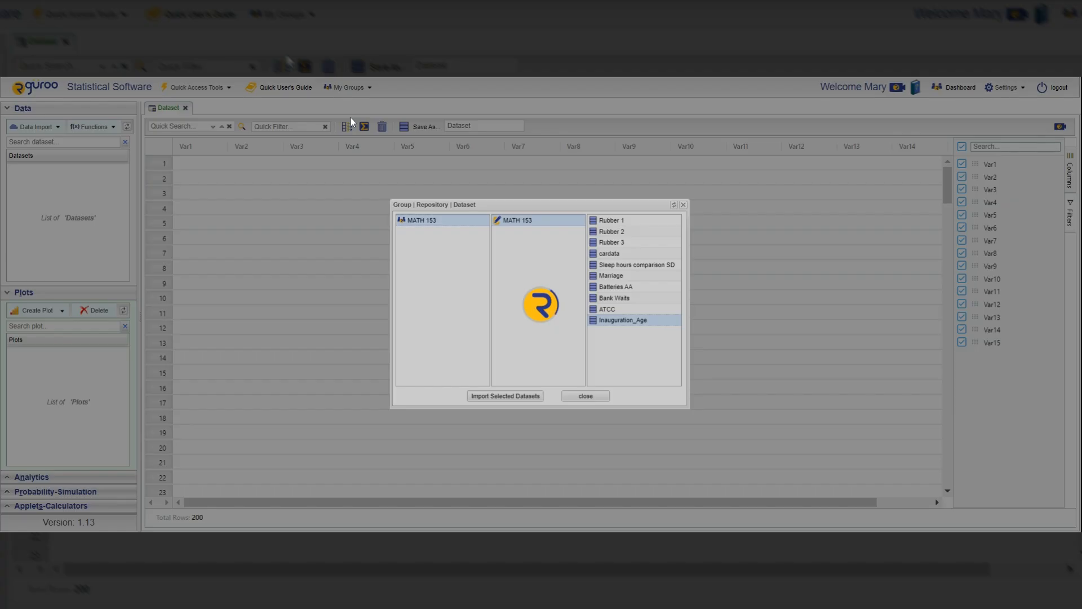
{"action": "left_click", "coordinate": [419, 222]}
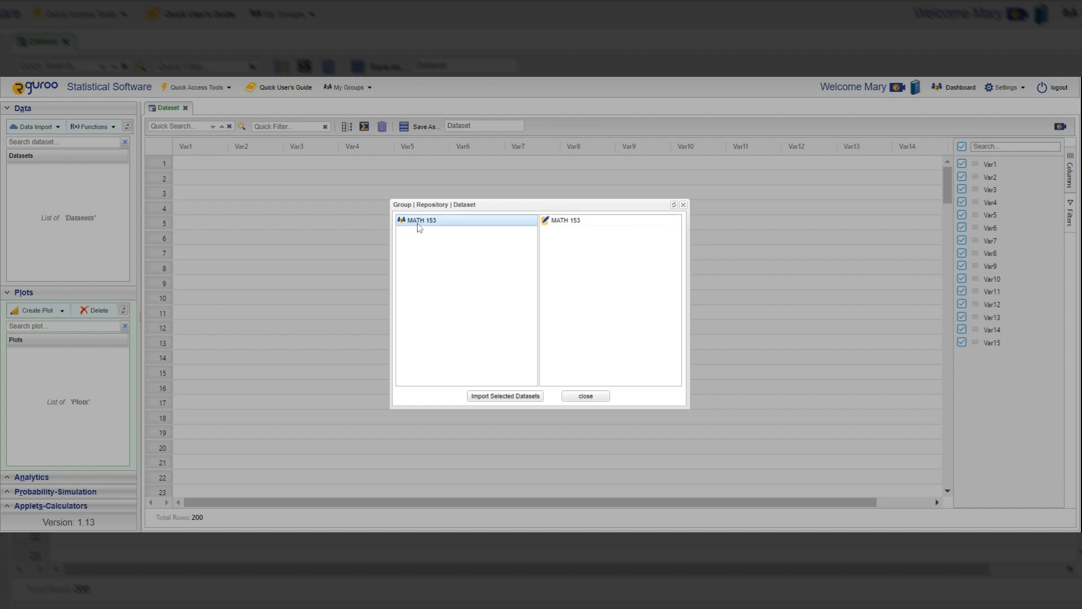
{"action": "left_click", "coordinate": [560, 225]}
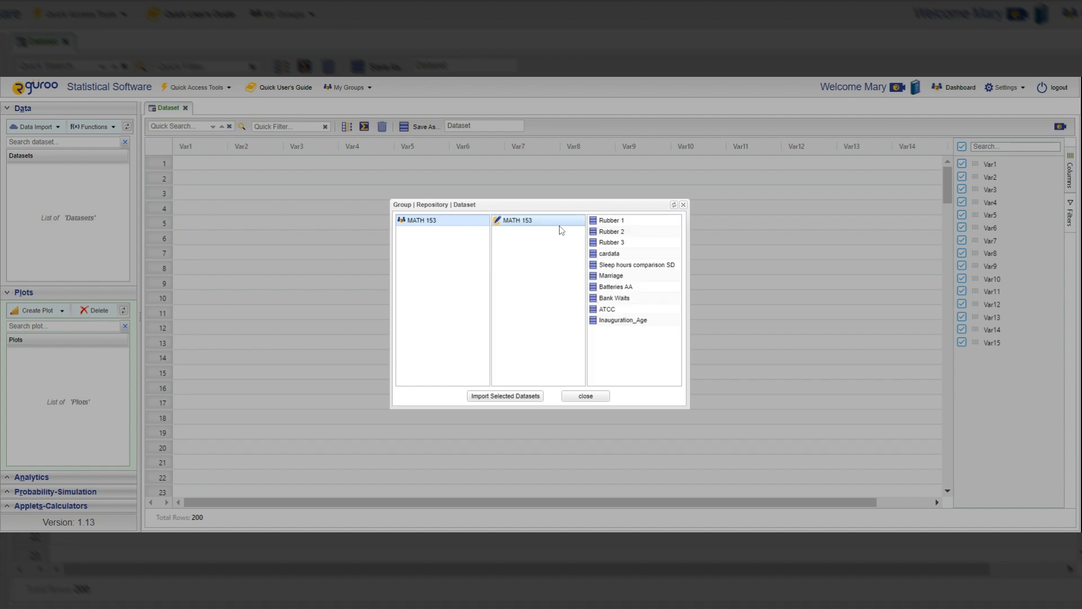
Step: Import the Inauguration_Age dataset from the MATH 153 repository and close the repository dialog
{"action": "left_click", "coordinate": [606, 254]}
{"action": "left_click", "coordinate": [609, 288]}
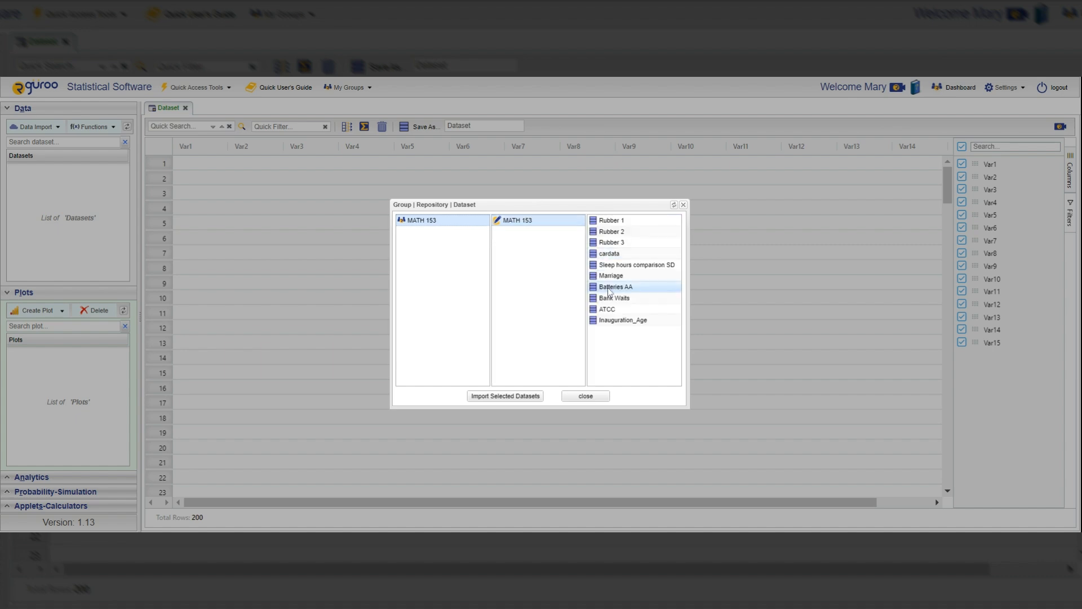
{"action": "left_click", "coordinate": [621, 266]}
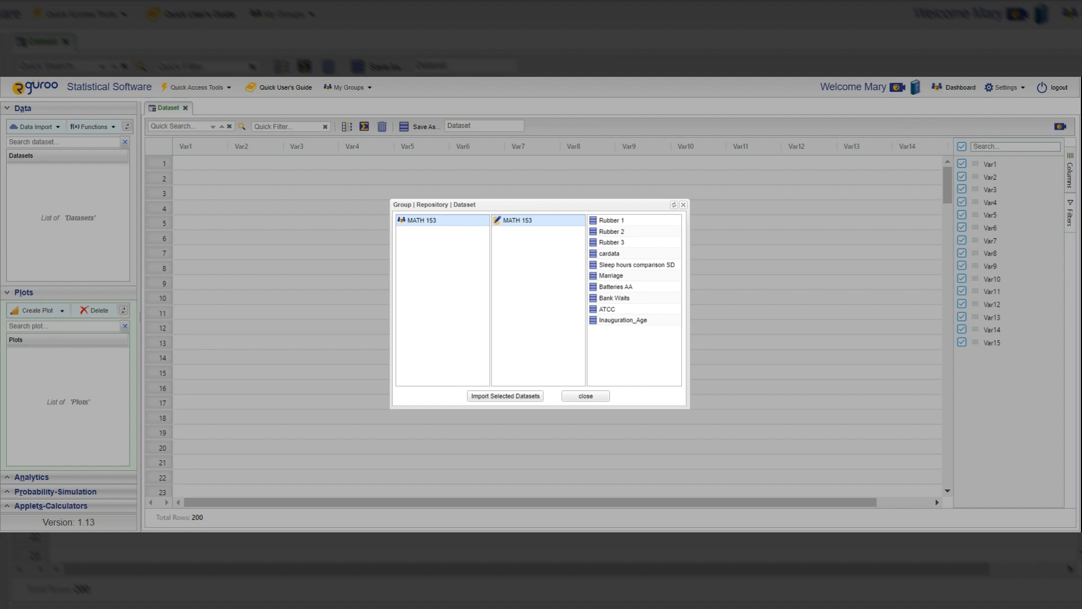
{"action": "left_click", "coordinate": [658, 325]}
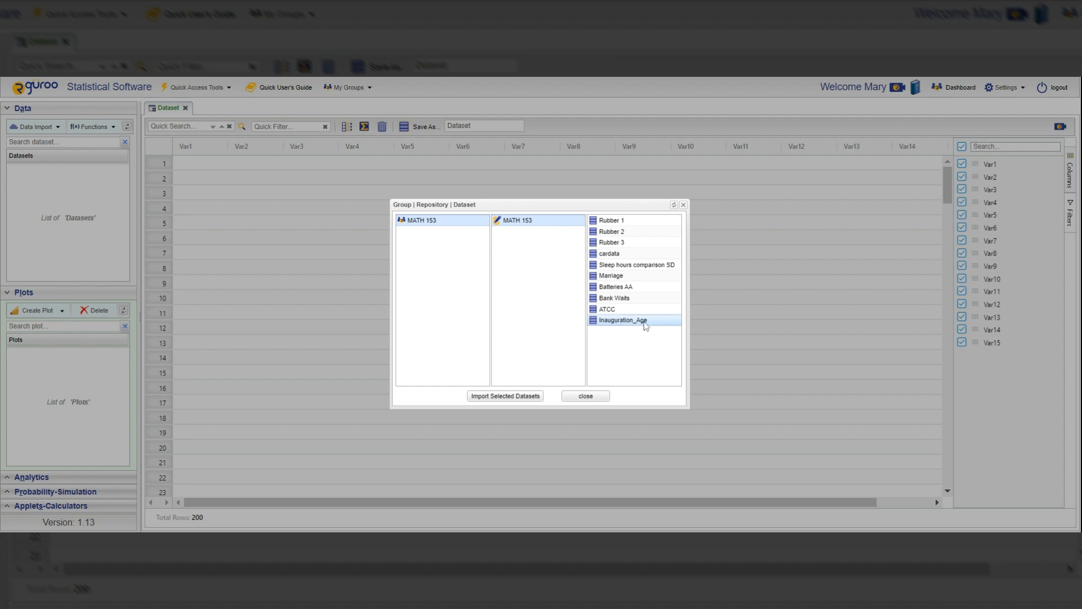
{"action": "left_click", "coordinate": [500, 396]}
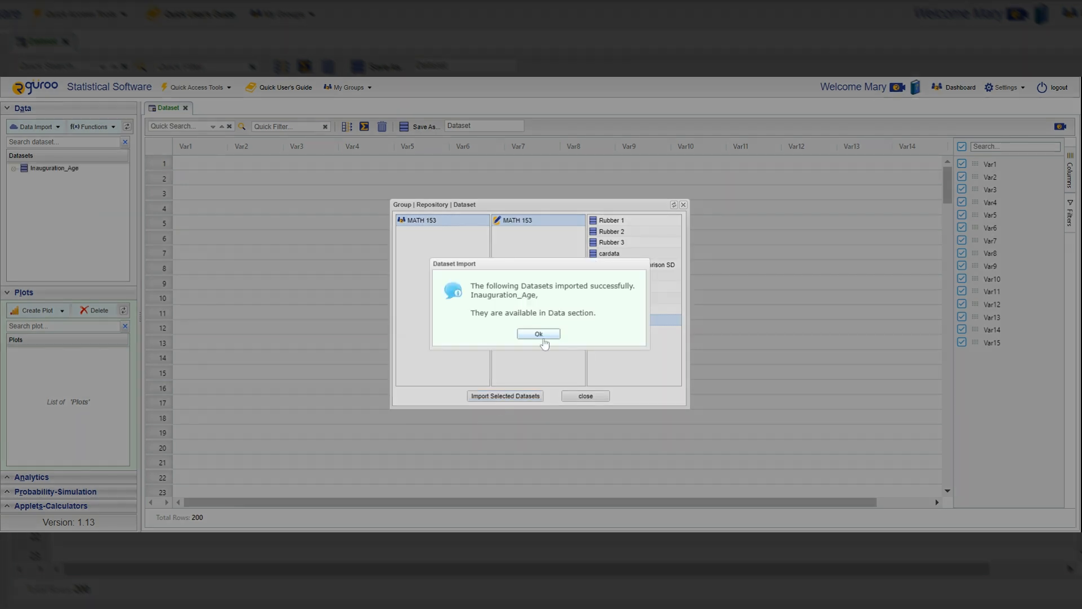
{"action": "left_click", "coordinate": [539, 334]}
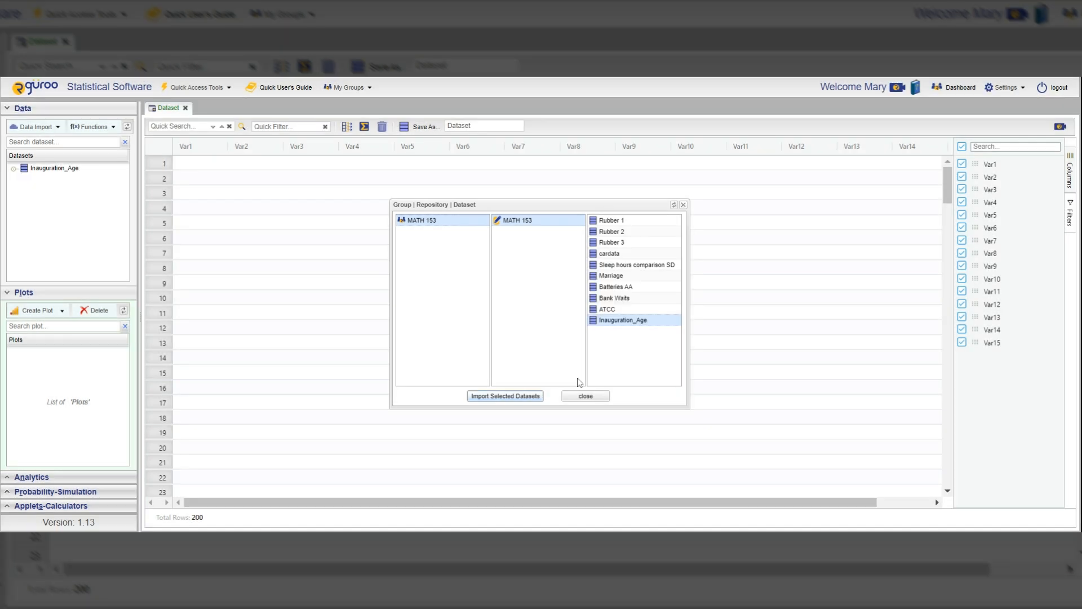
{"action": "left_click", "coordinate": [519, 397]}
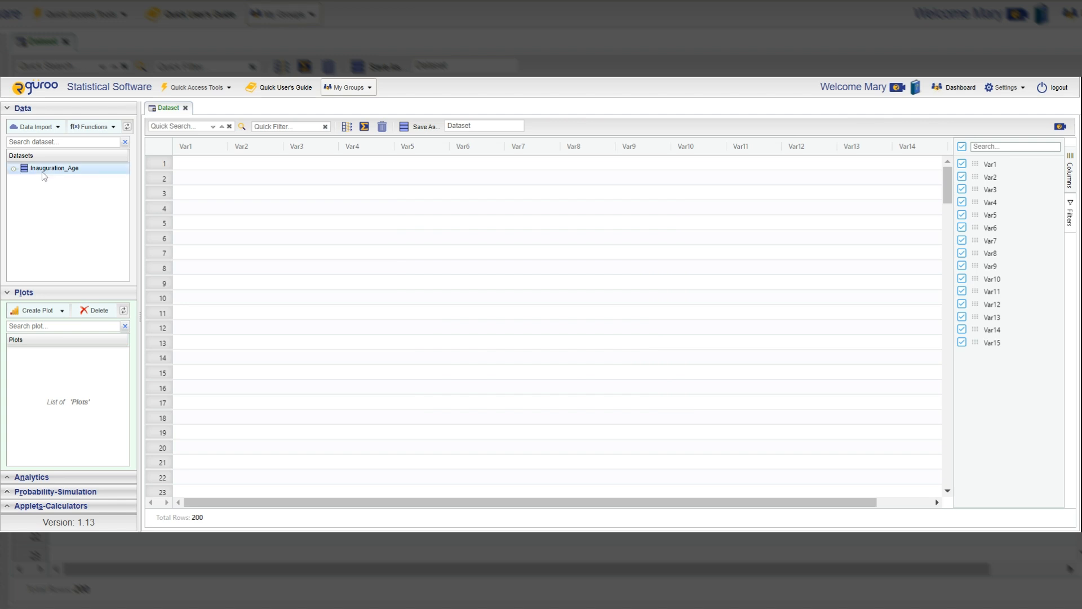
Step: Open the imported Inauguration_Age dataset, widen its columns to show full headers and names, and look through its rows
{"action": "mouse_move", "coordinate": [70, 176]}
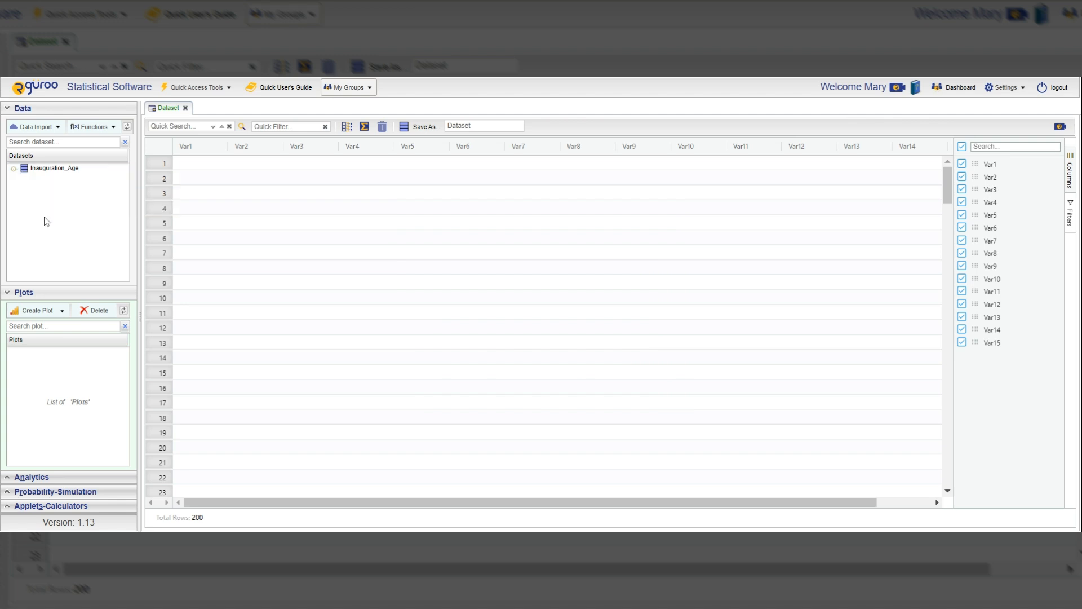
{"action": "left_click", "coordinate": [45, 167]}
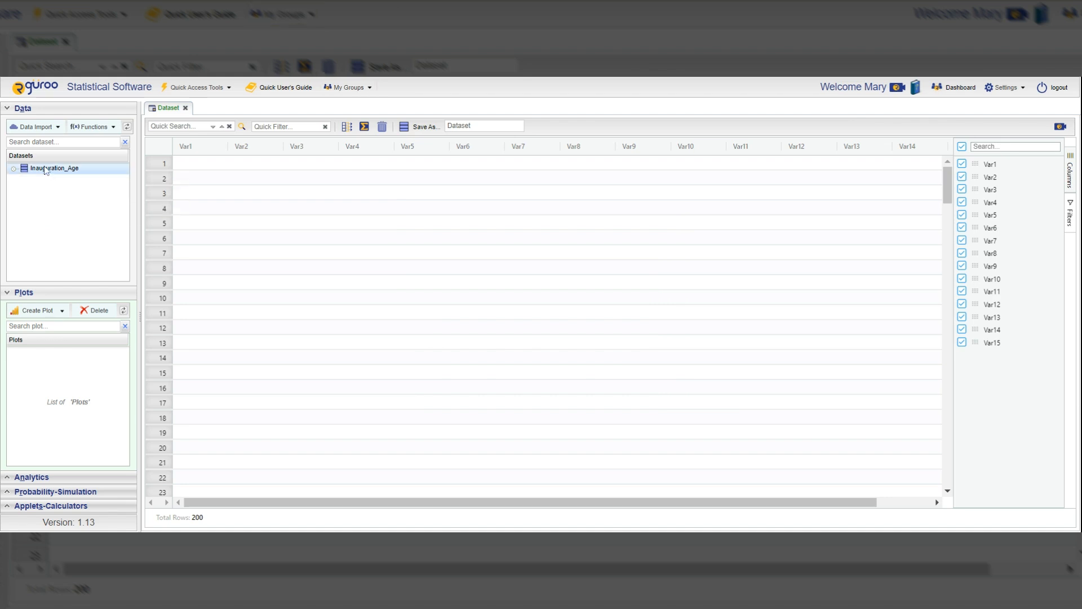
{"action": "double_click", "coordinate": [45, 169]}
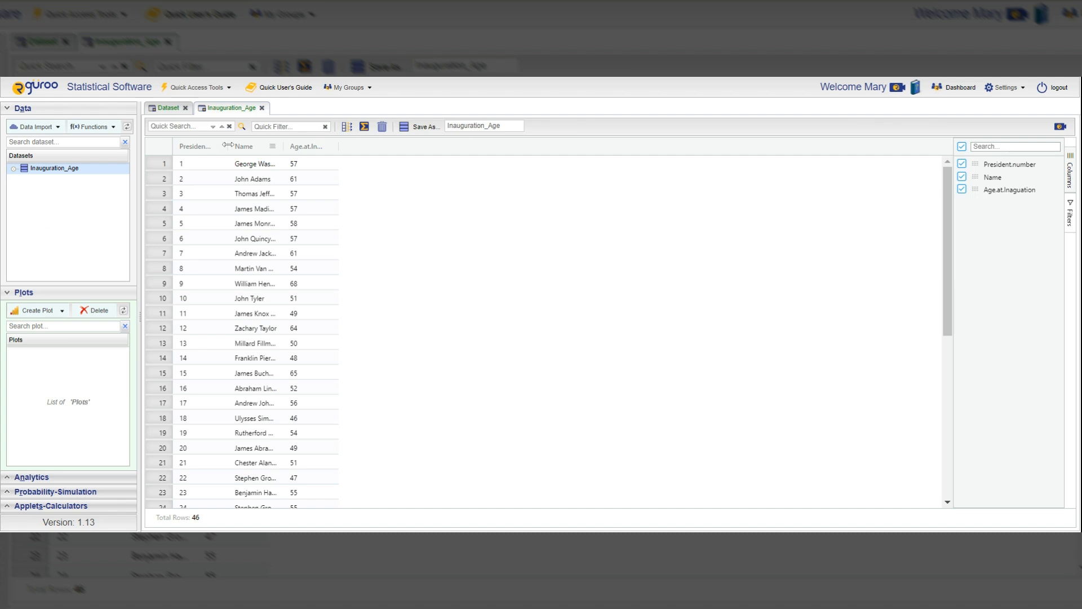
{"action": "left_click_drag", "start_coordinate": [228, 145], "coordinate": [472, 144]}
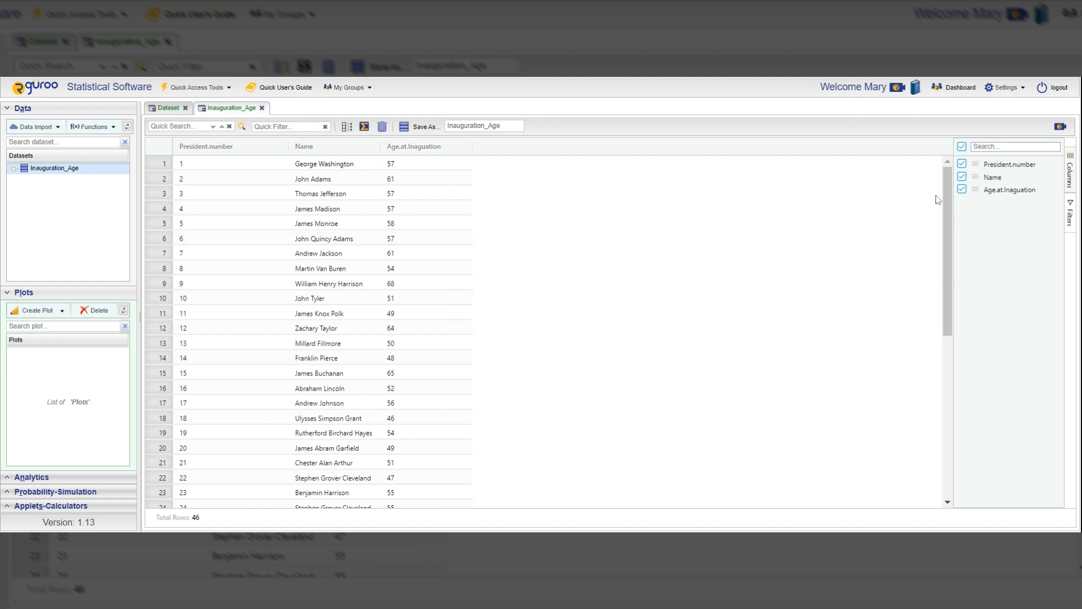
{"action": "left_click_drag", "start_coordinate": [948, 200], "coordinate": [955, 353]}
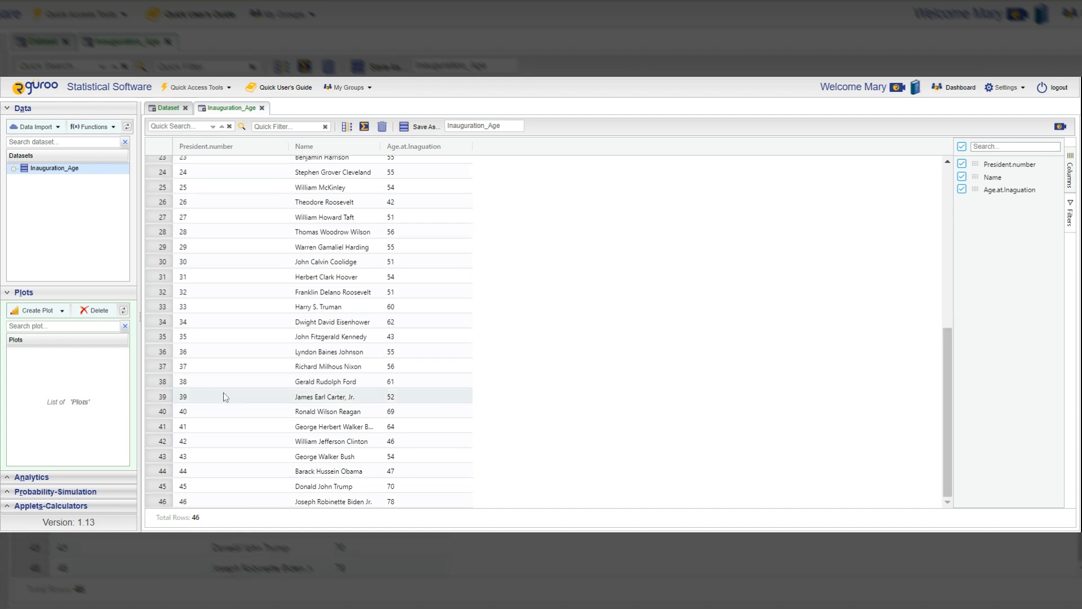
{"action": "scroll", "coordinate": [238, 404], "scroll_direction": "up", "scroll_amount": 6}
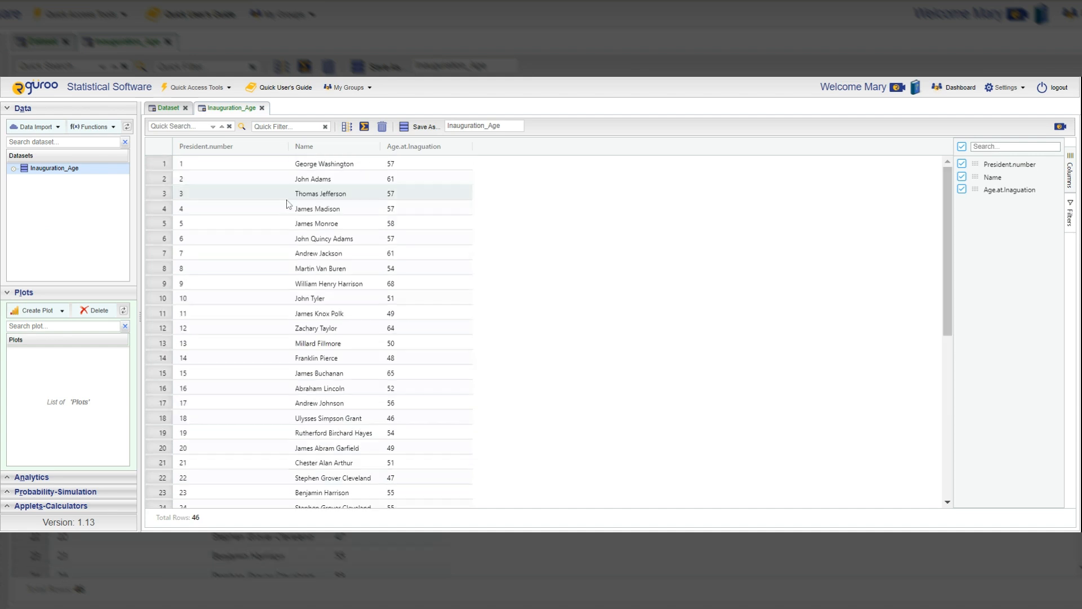
{"action": "scroll", "coordinate": [299, 237], "scroll_direction": "down", "scroll_amount": 6}
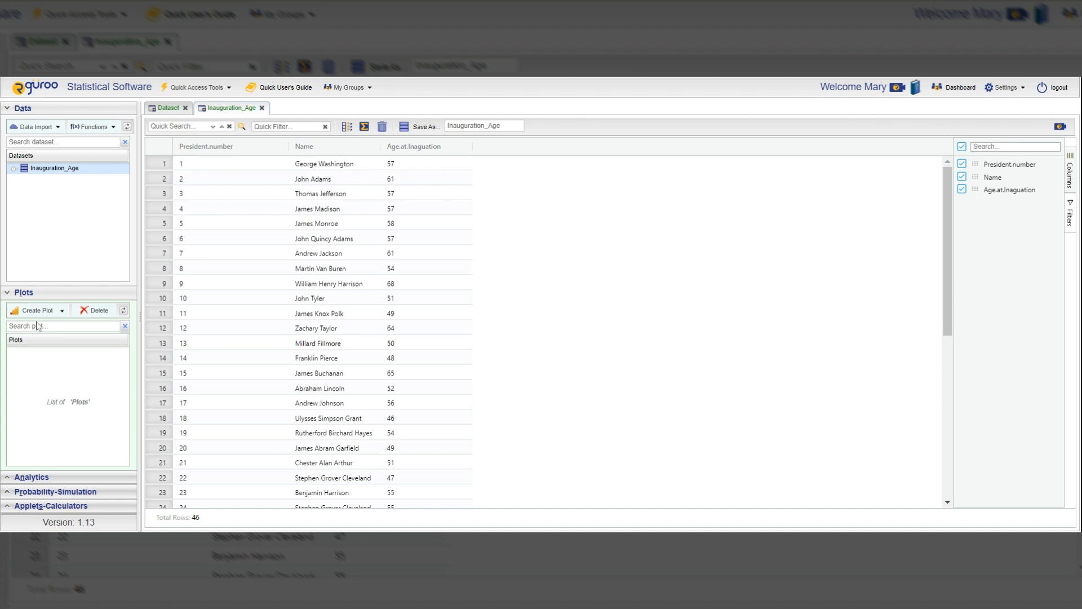
Step: Create a new histogram plot and move its settings dialog to the middle of the workspace
{"action": "left_click", "coordinate": [8, 293]}
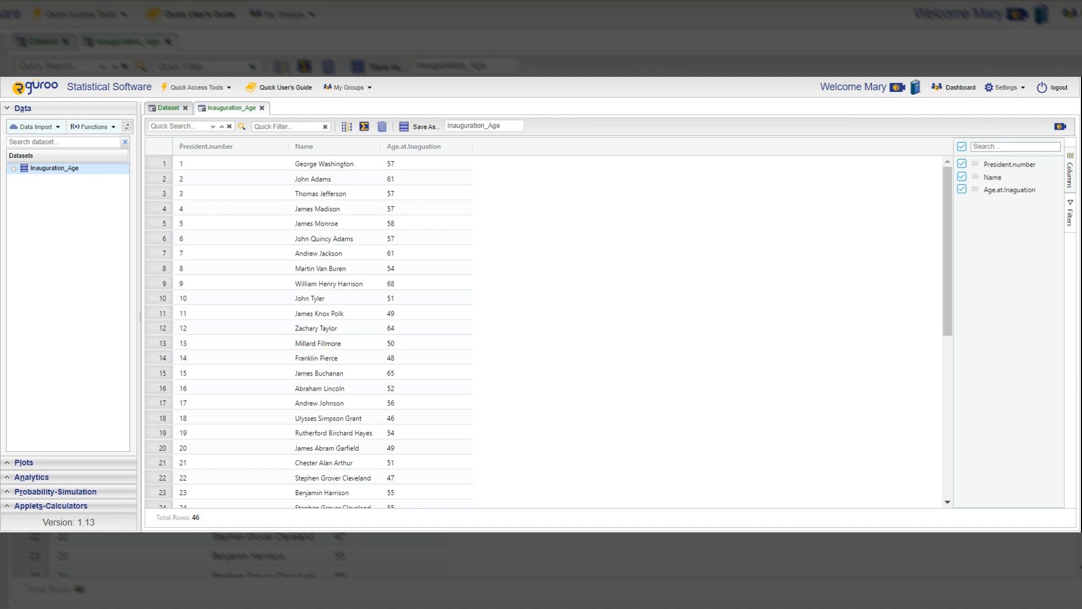
{"action": "left_click", "coordinate": [10, 469]}
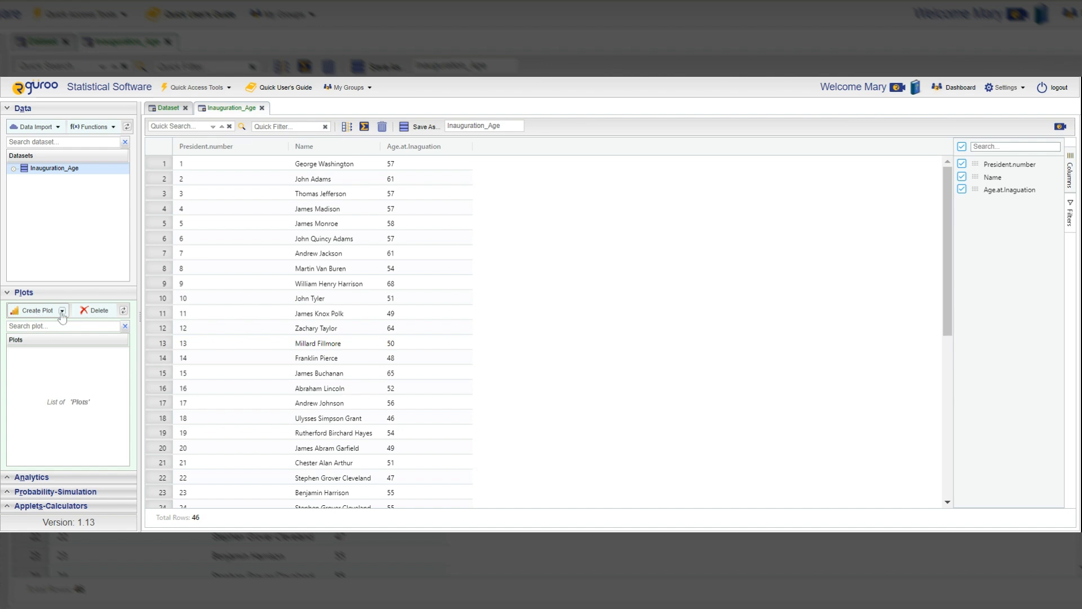
{"action": "left_click", "coordinate": [62, 311]}
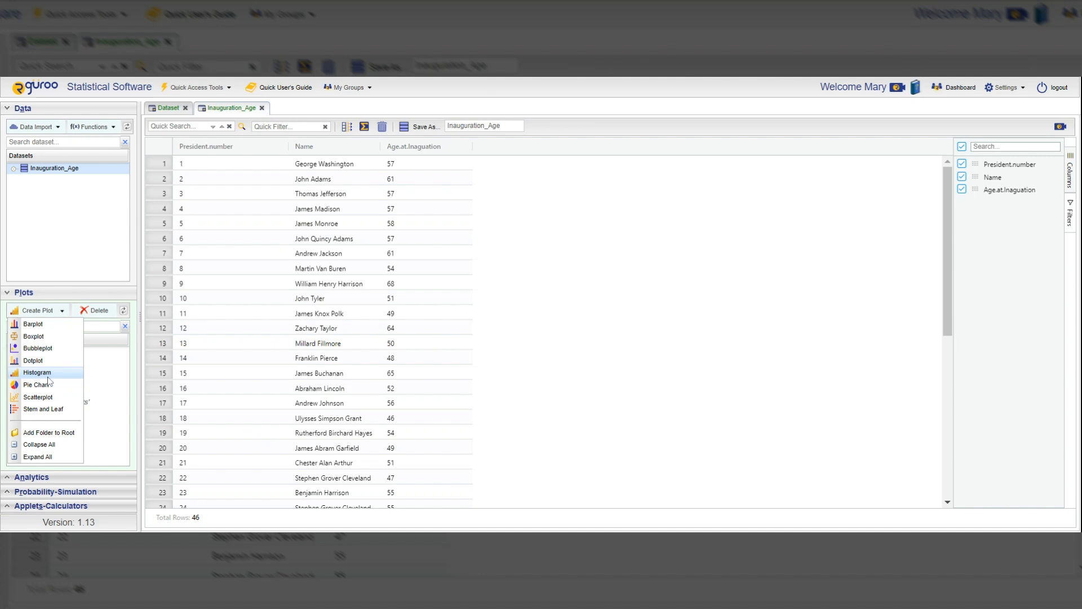
{"action": "left_click", "coordinate": [48, 375]}
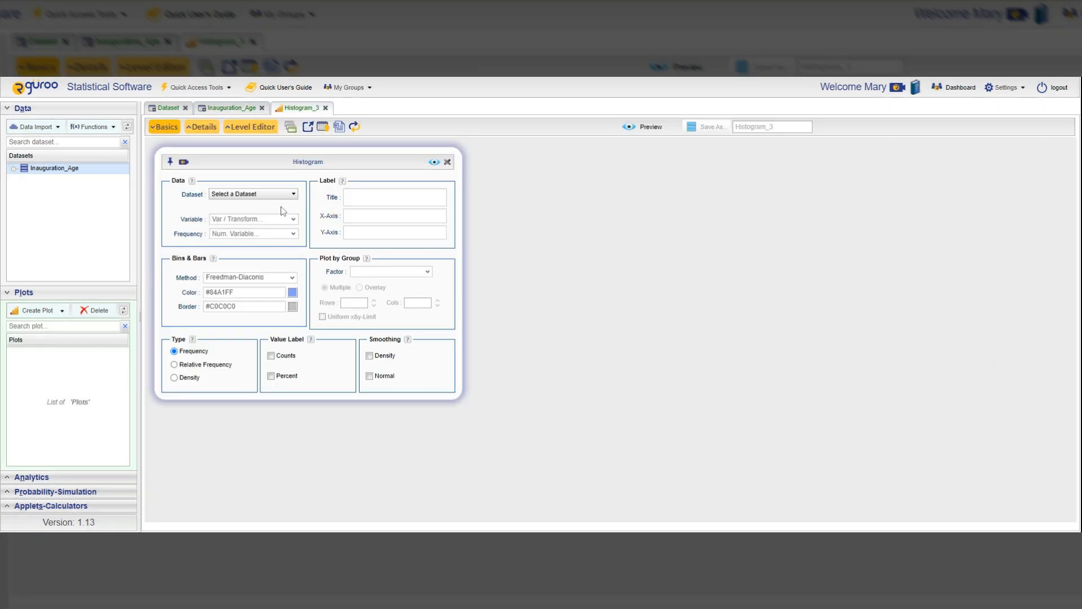
{"action": "left_click_drag", "start_coordinate": [288, 170], "coordinate": [543, 174]}
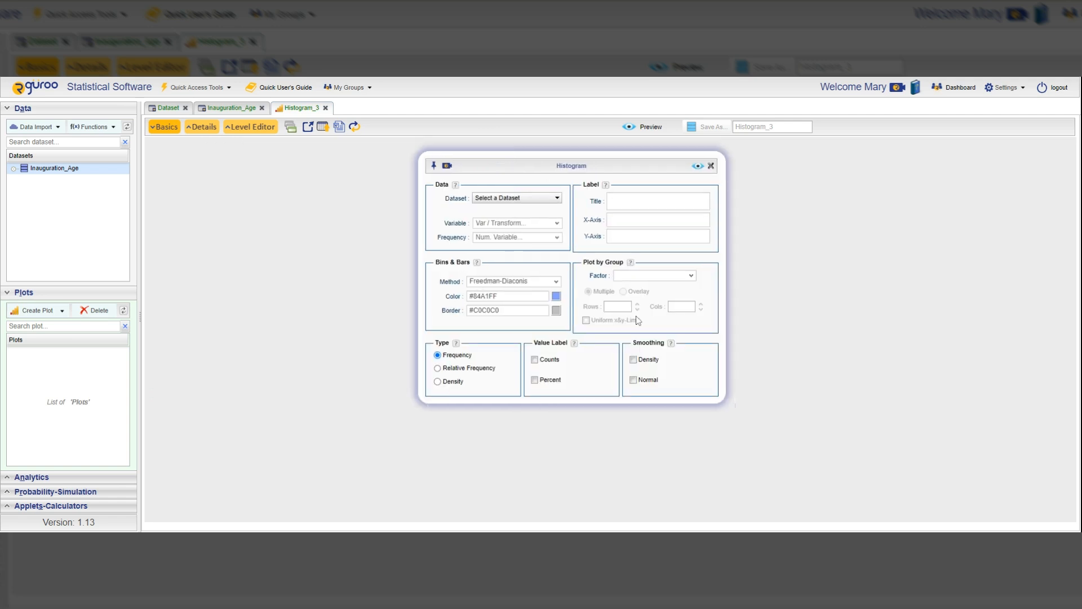
Step: Plot the histogram of variable Age.at.Inaguation from the Inauguration_Age dataset with Counts as value labels
{"action": "left_click", "coordinate": [558, 201]}
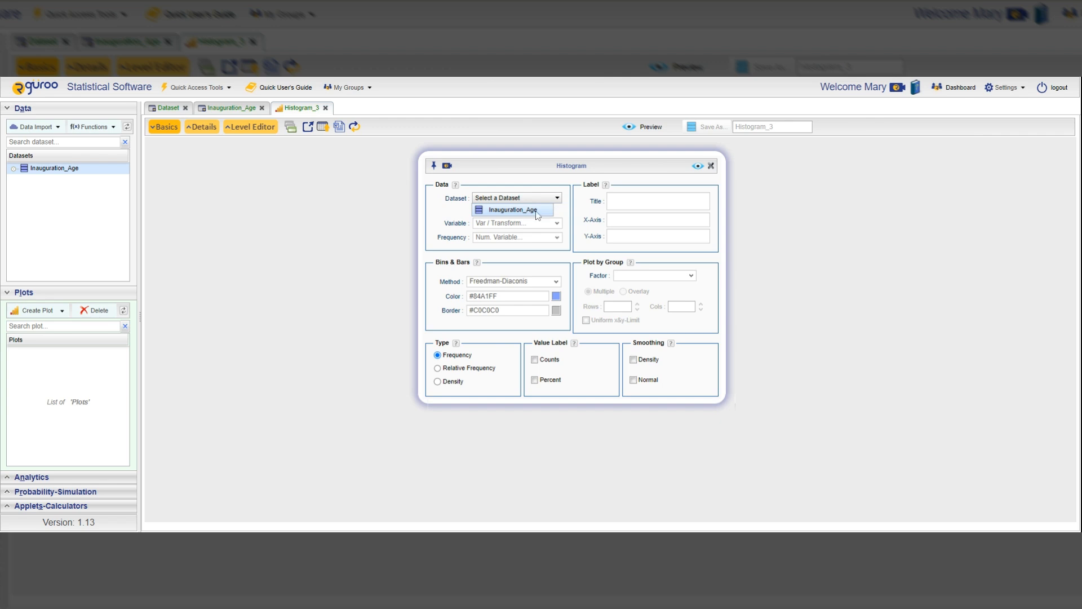
{"action": "left_click", "coordinate": [537, 212]}
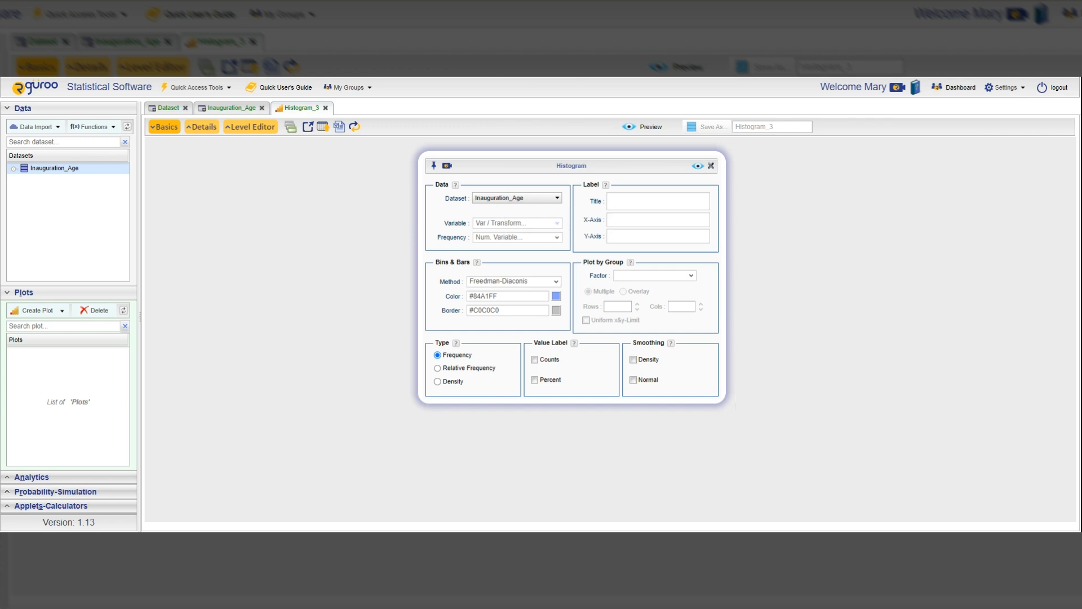
{"action": "left_click", "coordinate": [558, 224]}
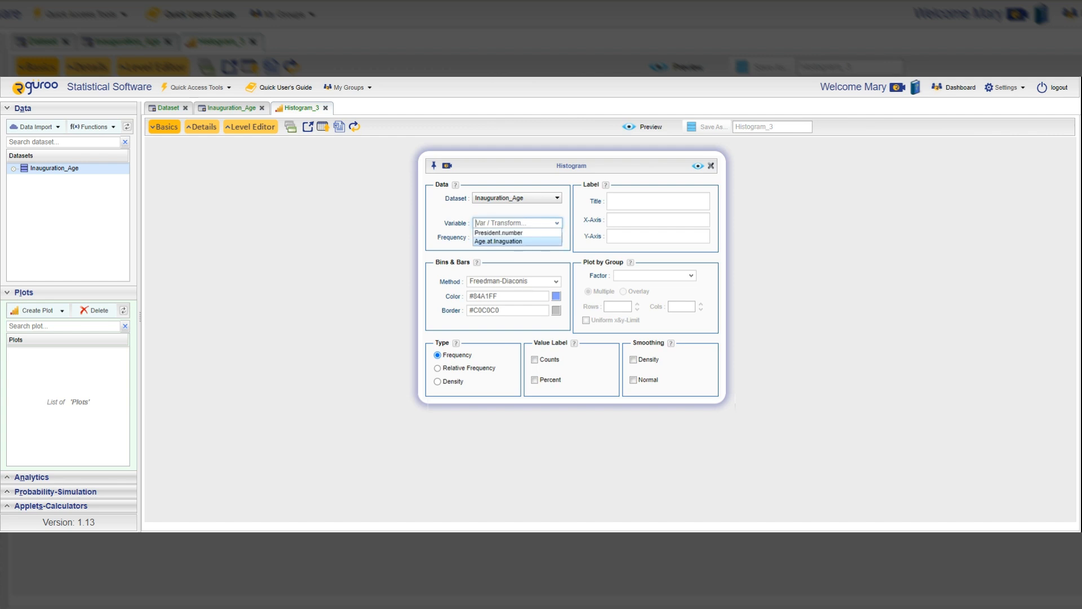
{"action": "left_click", "coordinate": [518, 241]}
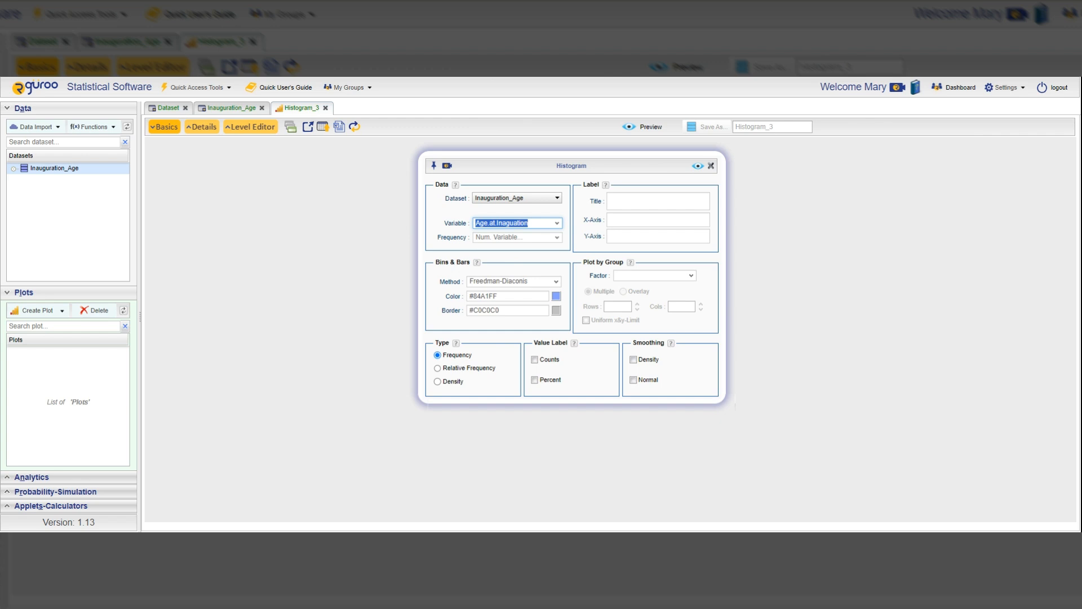
{"action": "left_click", "coordinate": [535, 360]}
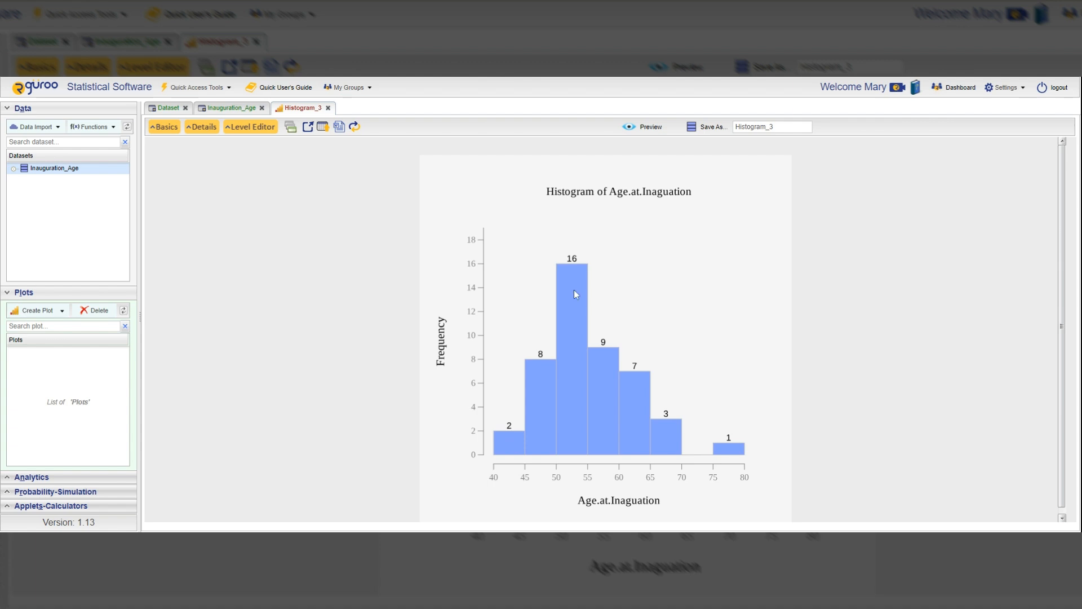
Step: Change the histogram type to Relative Frequency, turn off the Counts value labels and preview the plot
{"action": "left_click", "coordinate": [162, 131]}
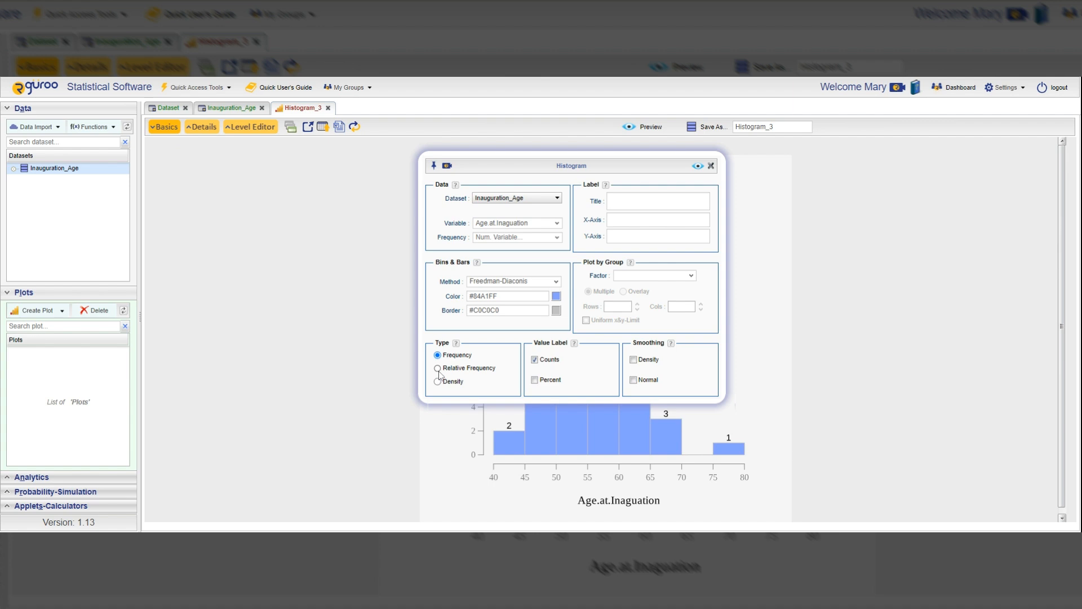
{"action": "left_click", "coordinate": [438, 368]}
{"action": "left_click", "coordinate": [534, 360]}
{"action": "left_click", "coordinate": [698, 166]}
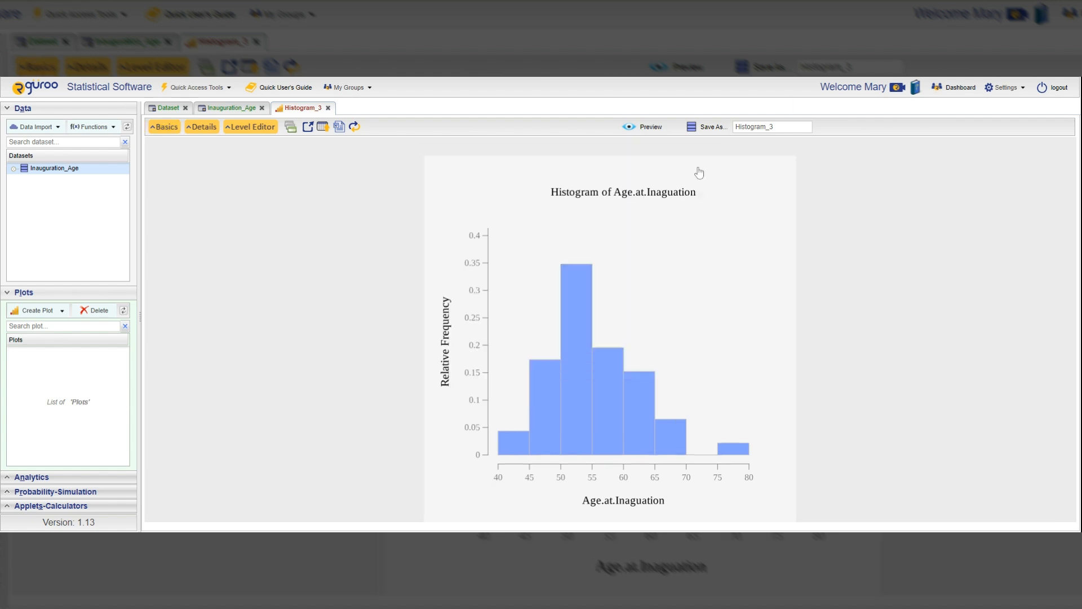